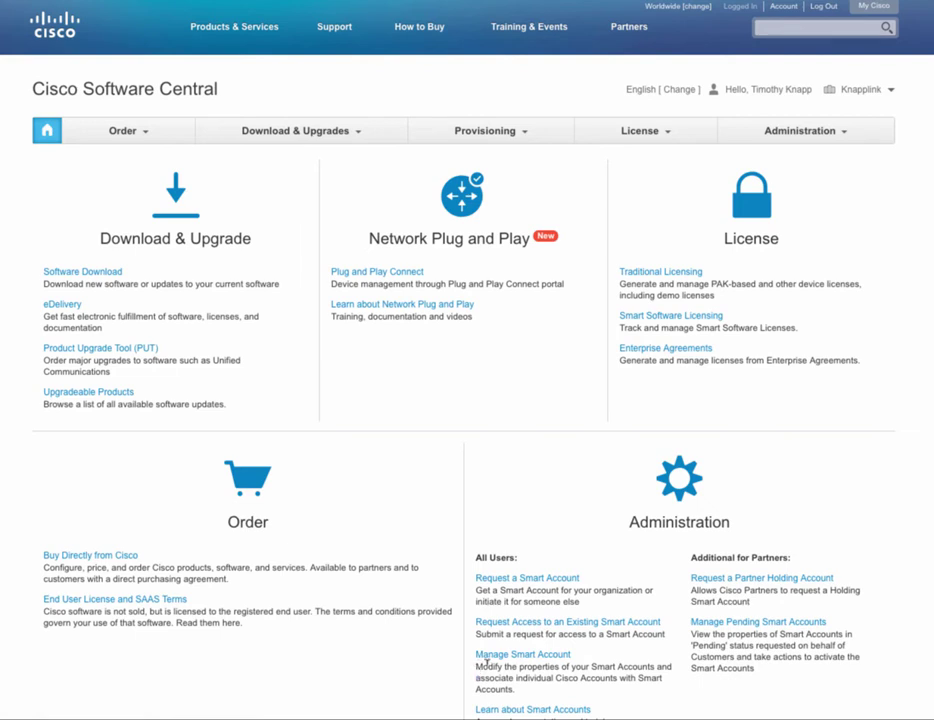
# - Open smart account management and show its still-empty virtual account Custom Tags list
pyautogui.click(556, 658)
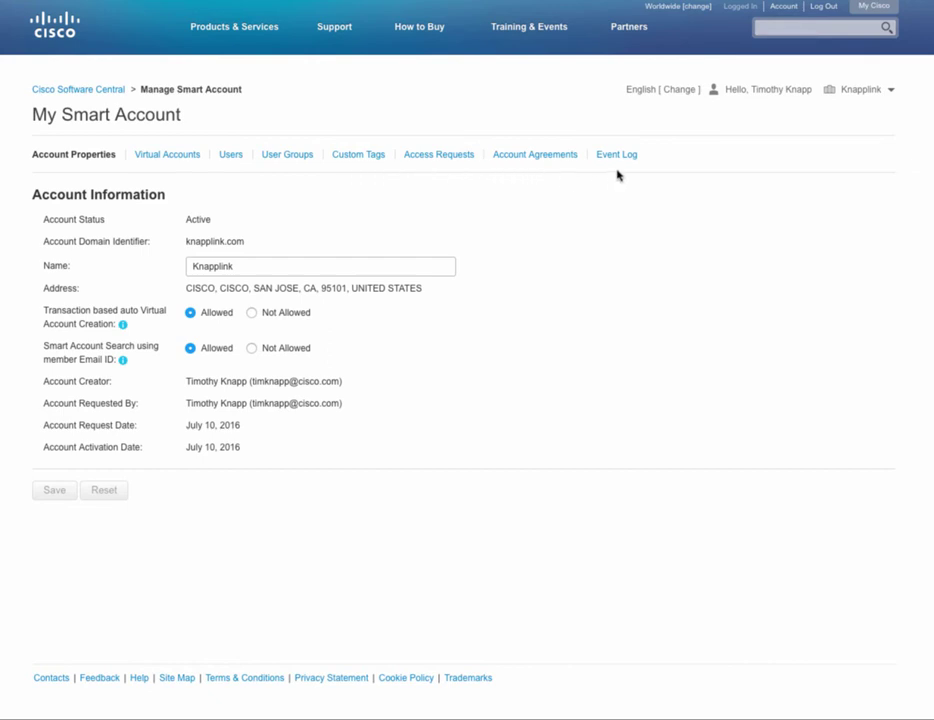
pyautogui.click(349, 158)
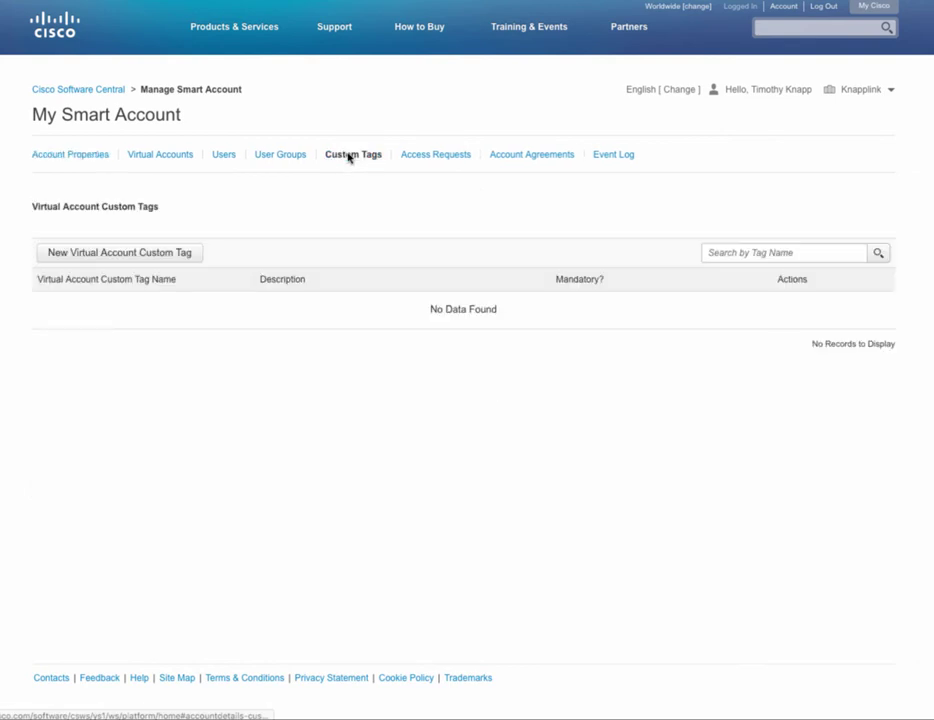
# - Define custom tag 'Locations', description 'This is for Northern California', optional, multiple values allowed
pyautogui.click(166, 262)
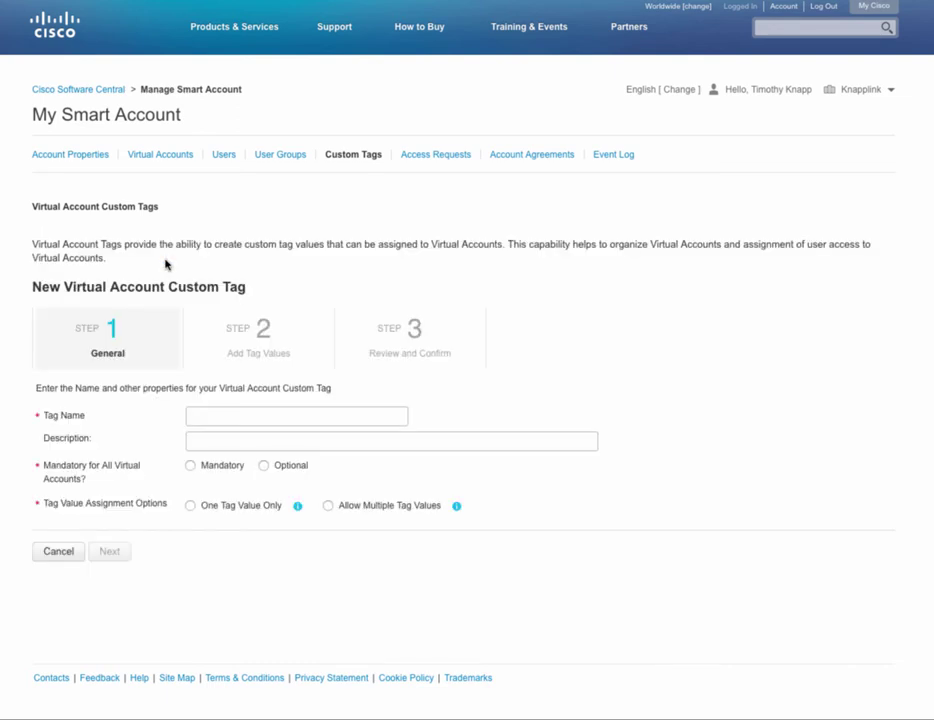
pyautogui.click(212, 409)
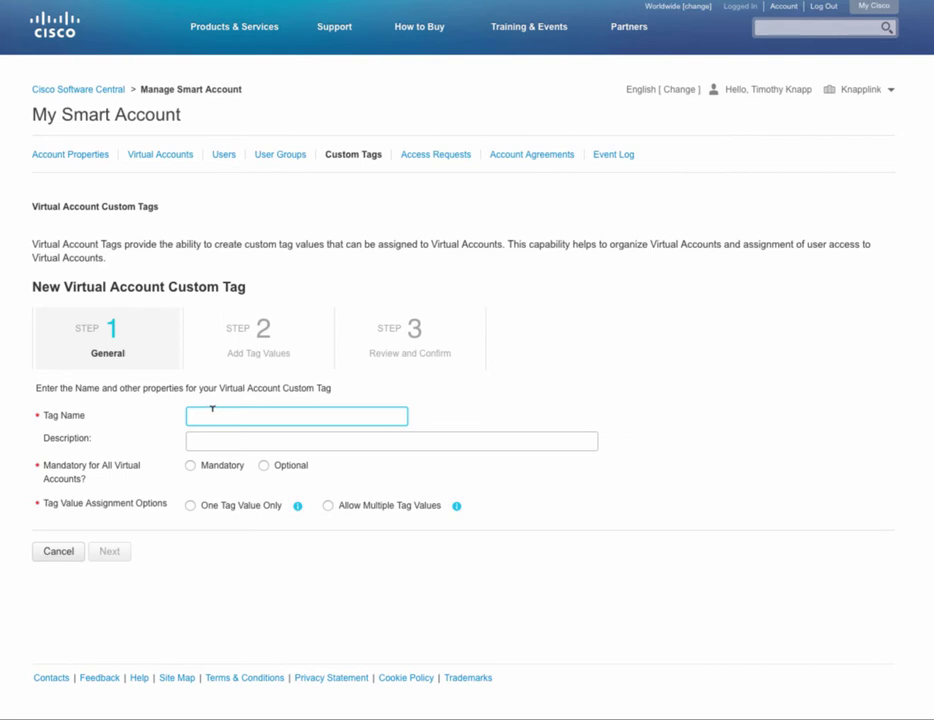
pyautogui.write('Locatio')
pyautogui.write('ns')
pyautogui.click(209, 441)
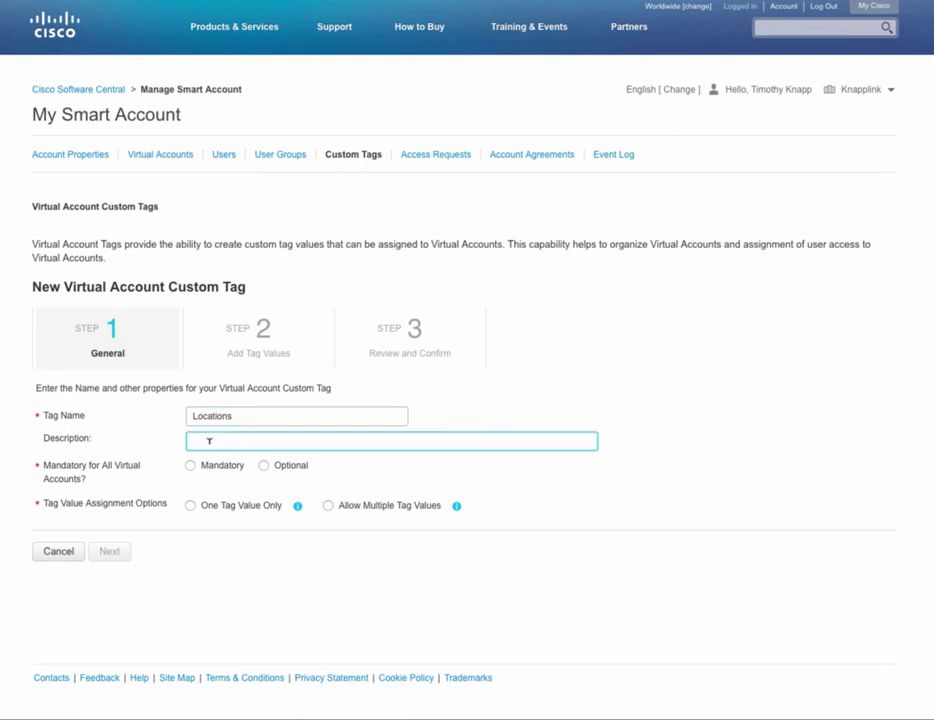
pyautogui.write('This is for ')
pyautogui.write('Northern Cal')
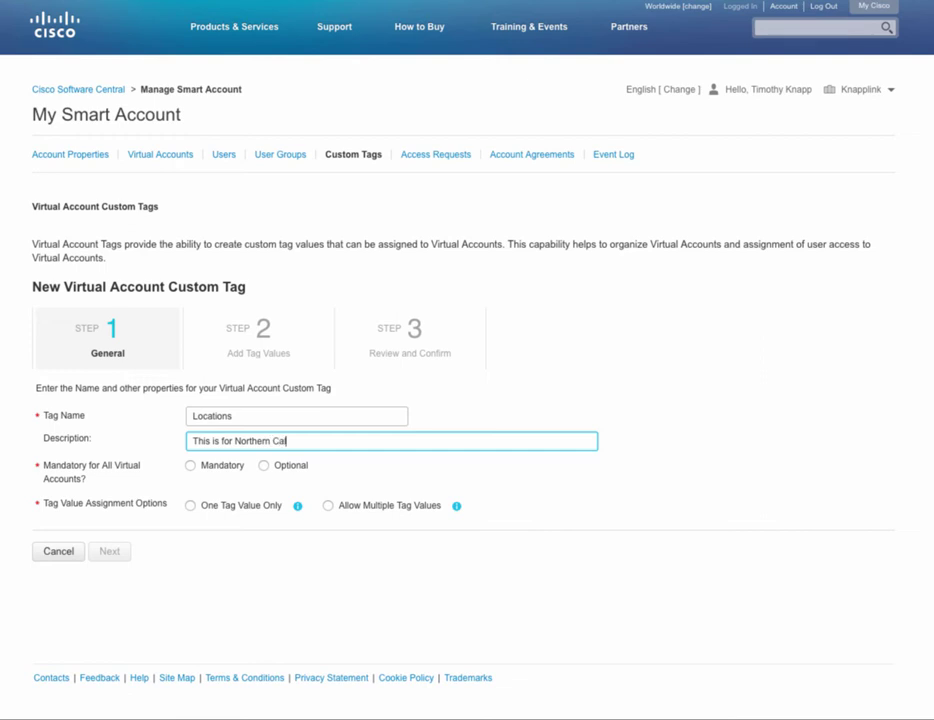
pyautogui.write('ifornia')
pyautogui.click(265, 468)
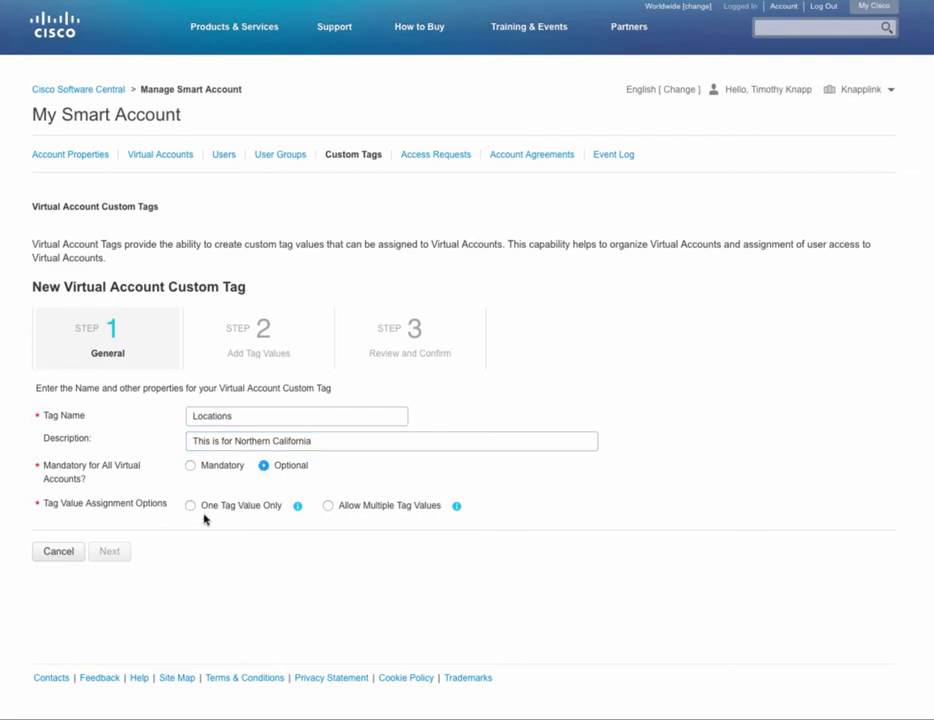
pyautogui.click(328, 506)
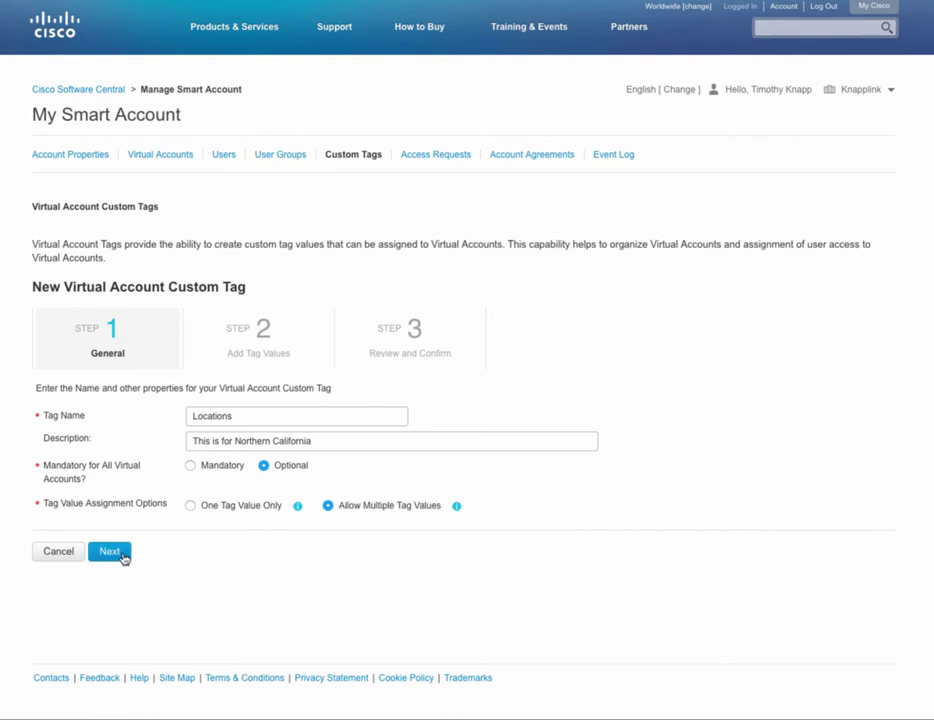
# - Add 'Northern California' as the first value of the Locations tag
pyautogui.click(122, 555)
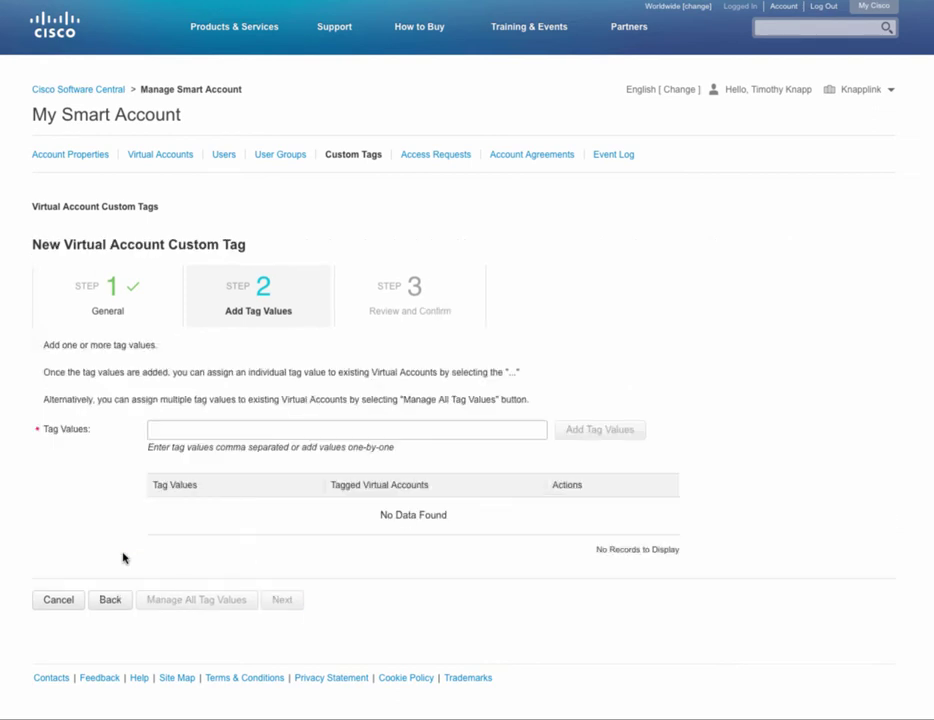
pyautogui.click(166, 425)
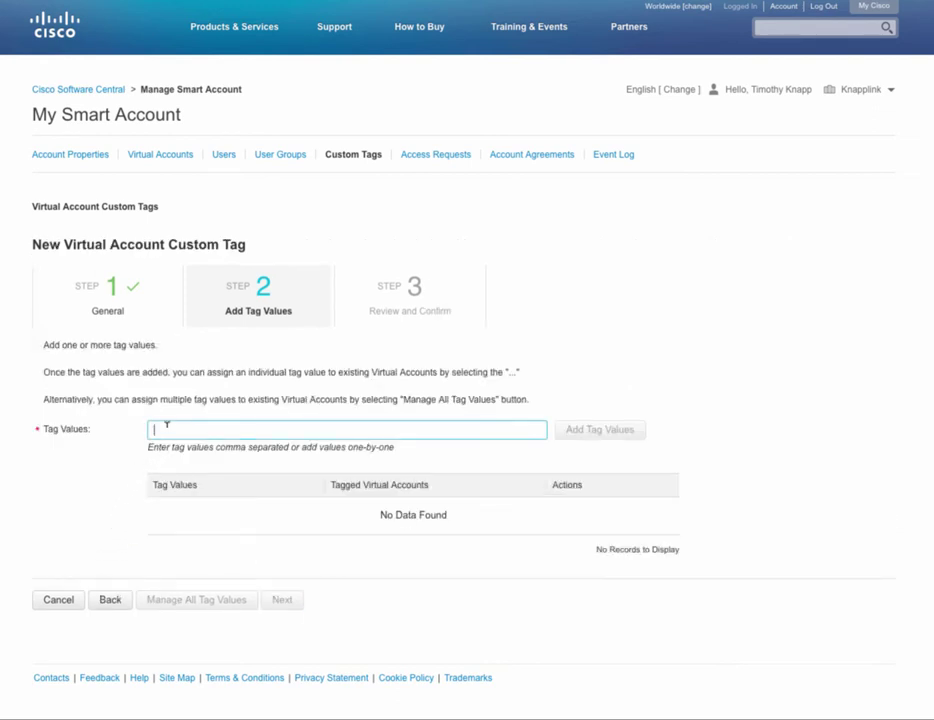
pyautogui.write('N')
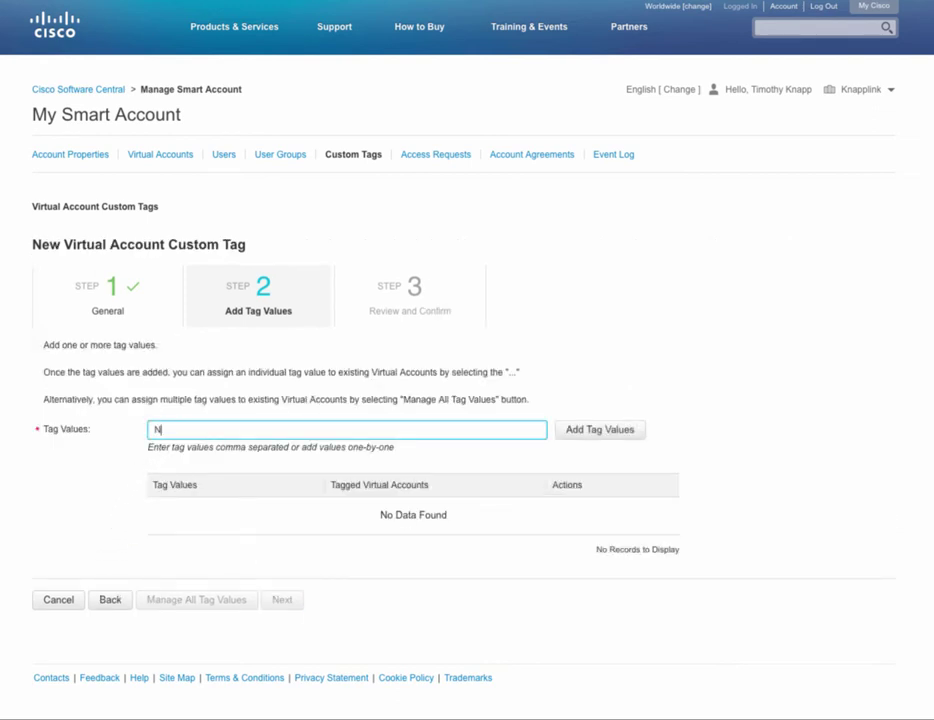
pyautogui.write('orthern Ca')
pyautogui.write('lifornia')
pyautogui.click(570, 432)
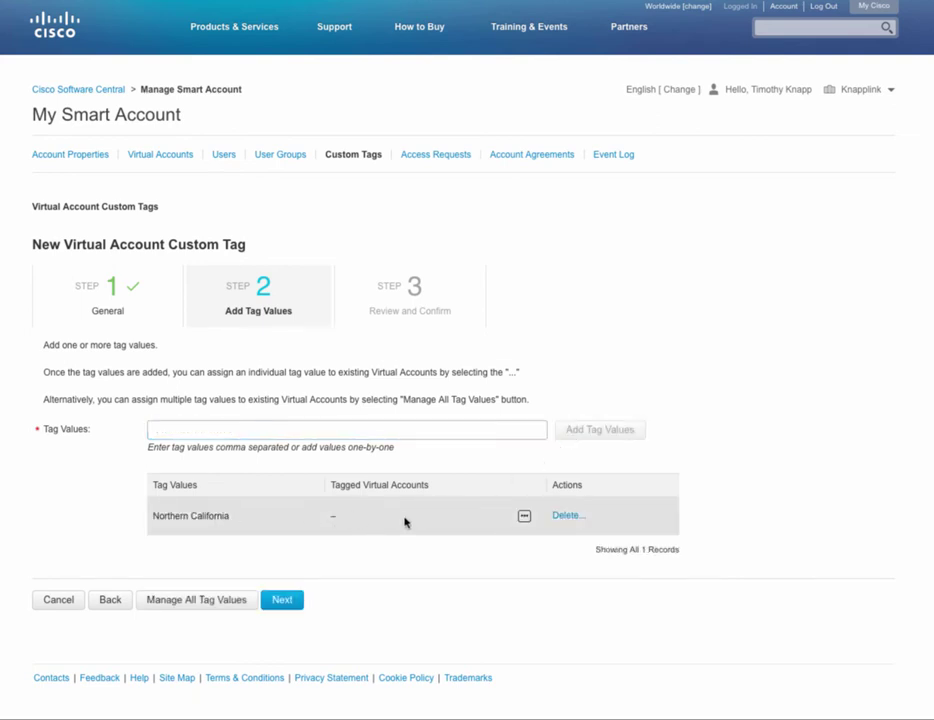
# - Assign Northern California to the San Jose, Santa Cruz, Los Gatos and Monterey virtual accounts
pyautogui.click(524, 517)
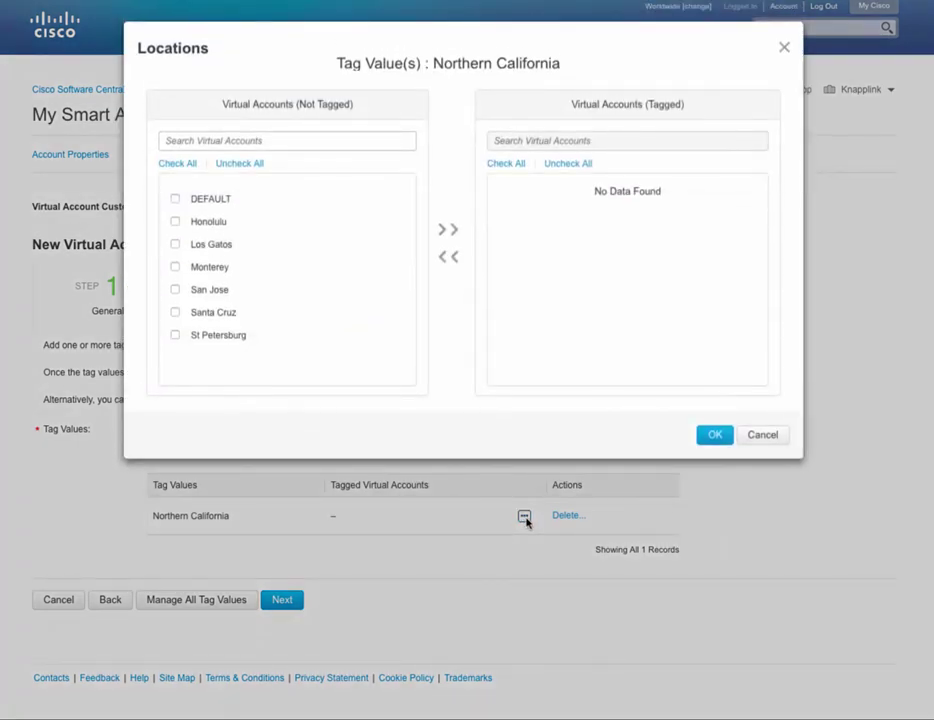
pyautogui.click(245, 141)
pyautogui.write('san')
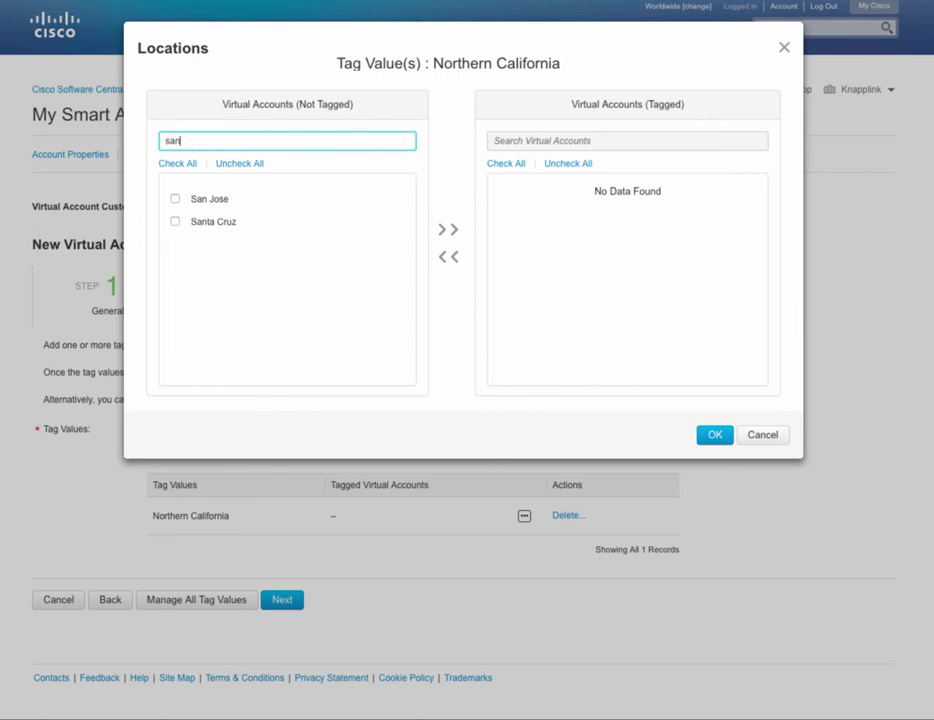
pyautogui.click(175, 201)
pyautogui.click(175, 222)
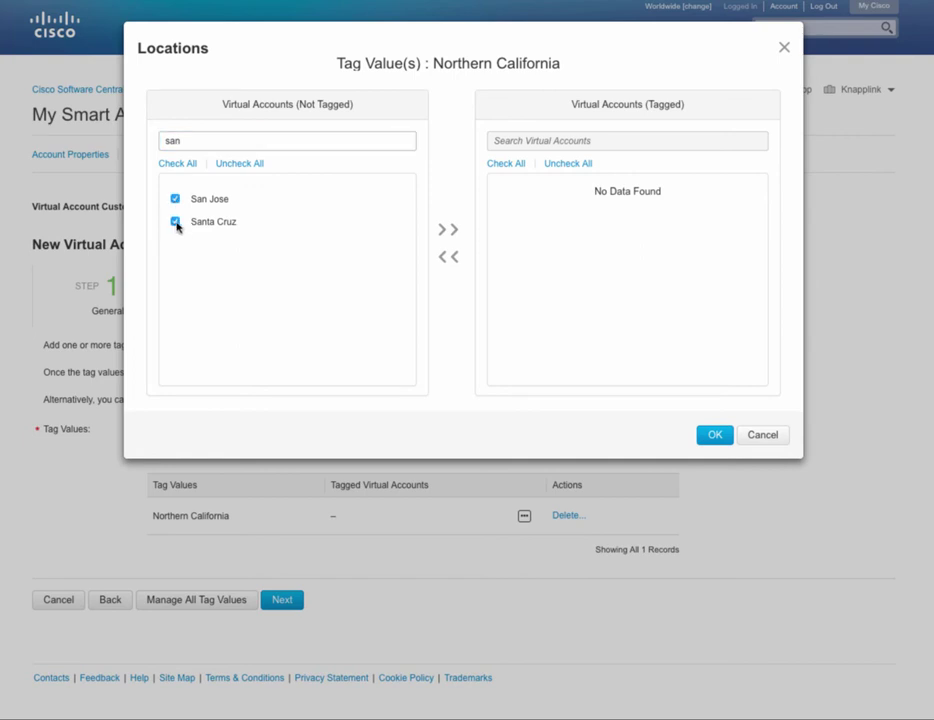
pyautogui.click(448, 233)
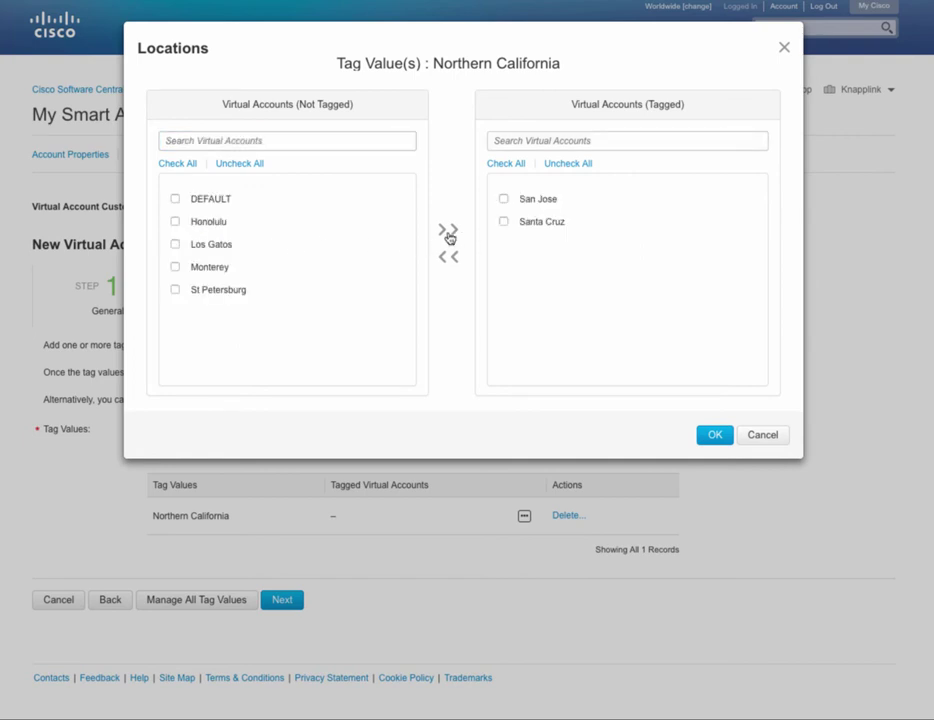
pyautogui.click(175, 245)
pyautogui.click(175, 267)
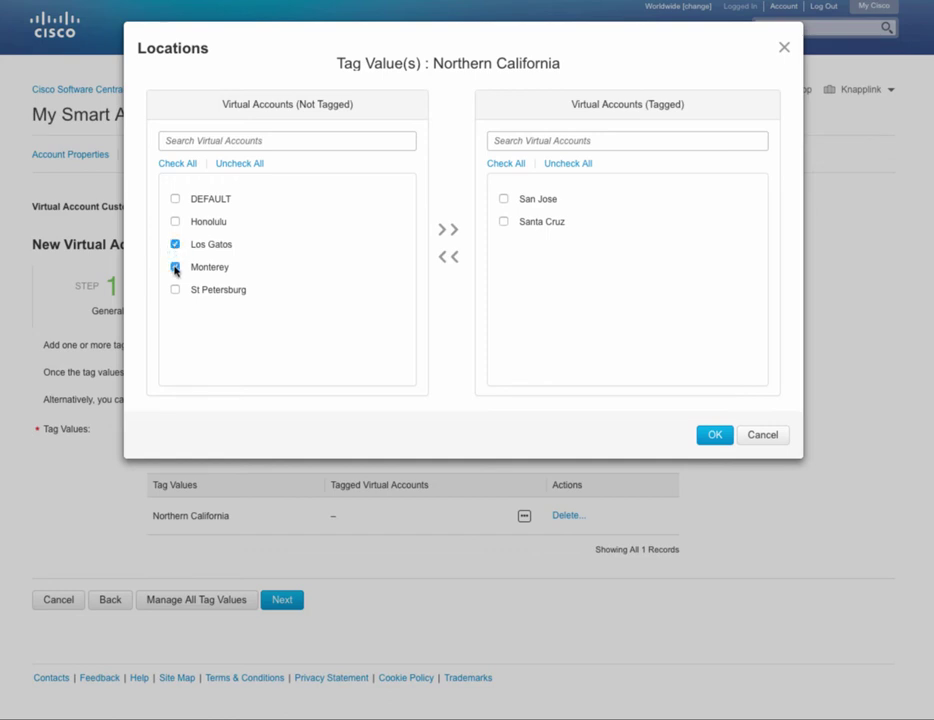
pyautogui.click(447, 233)
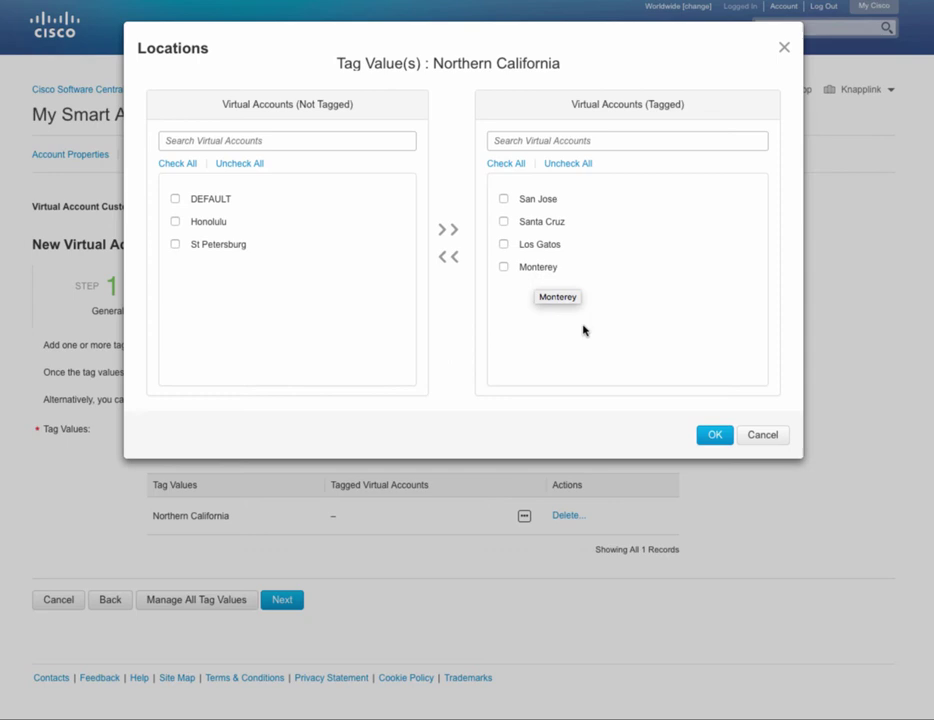
pyautogui.click(727, 438)
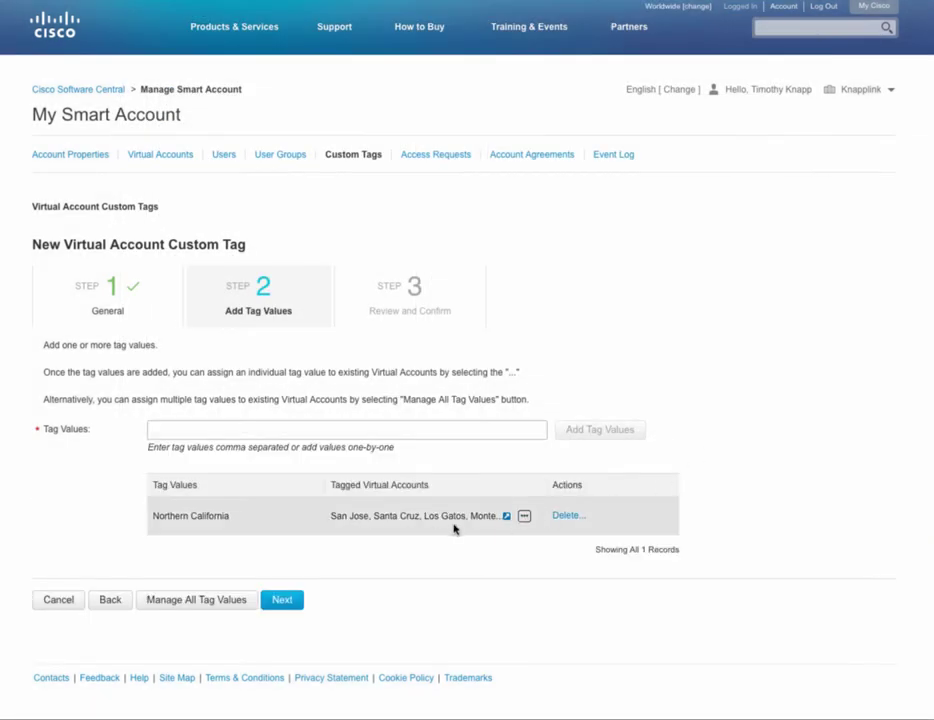
# - Review and confirm creation of the Locations tag with its Northern California assignments
pyautogui.click(298, 600)
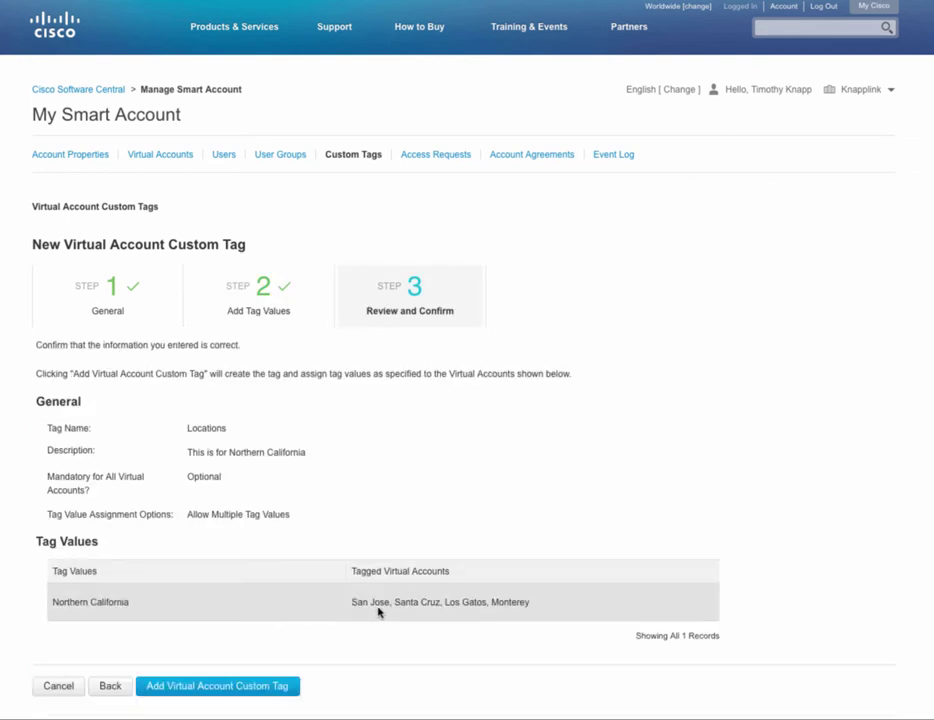
pyautogui.click(278, 687)
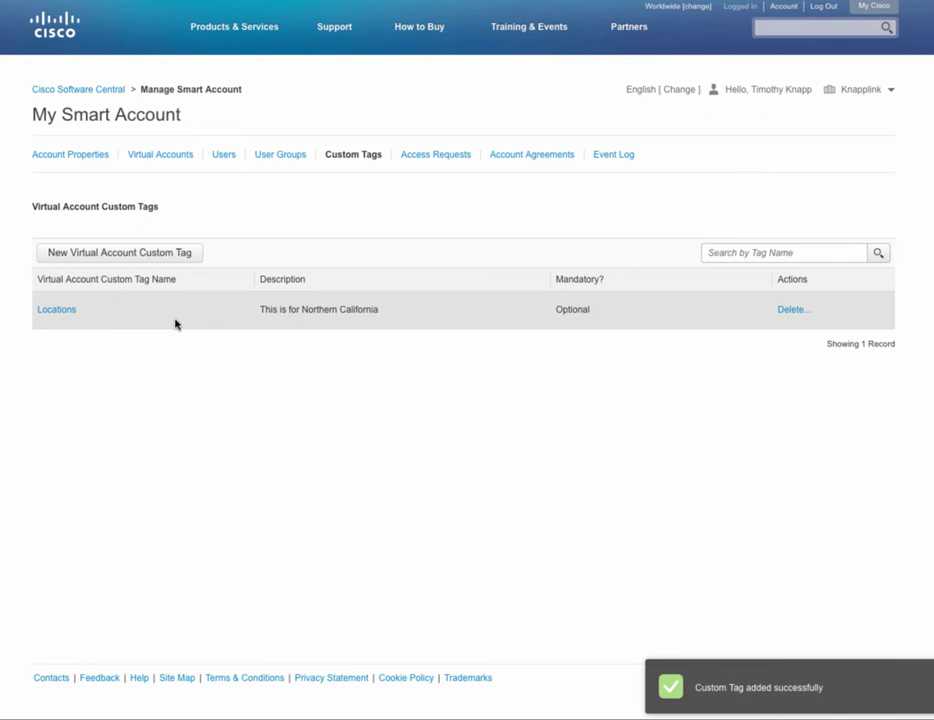
pyautogui.click(61, 312)
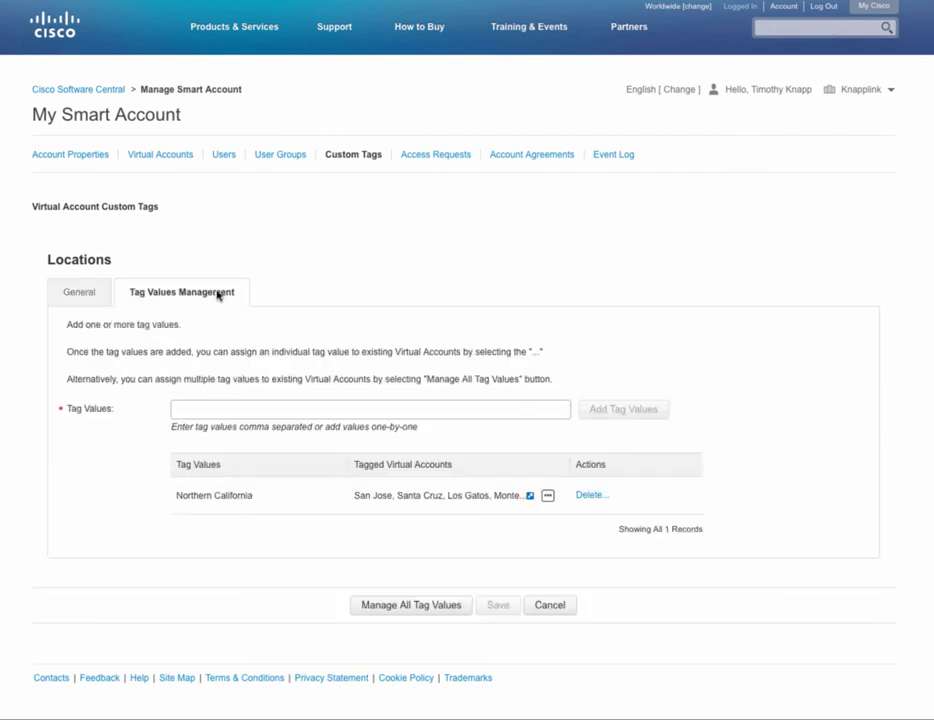
pyautogui.click(548, 497)
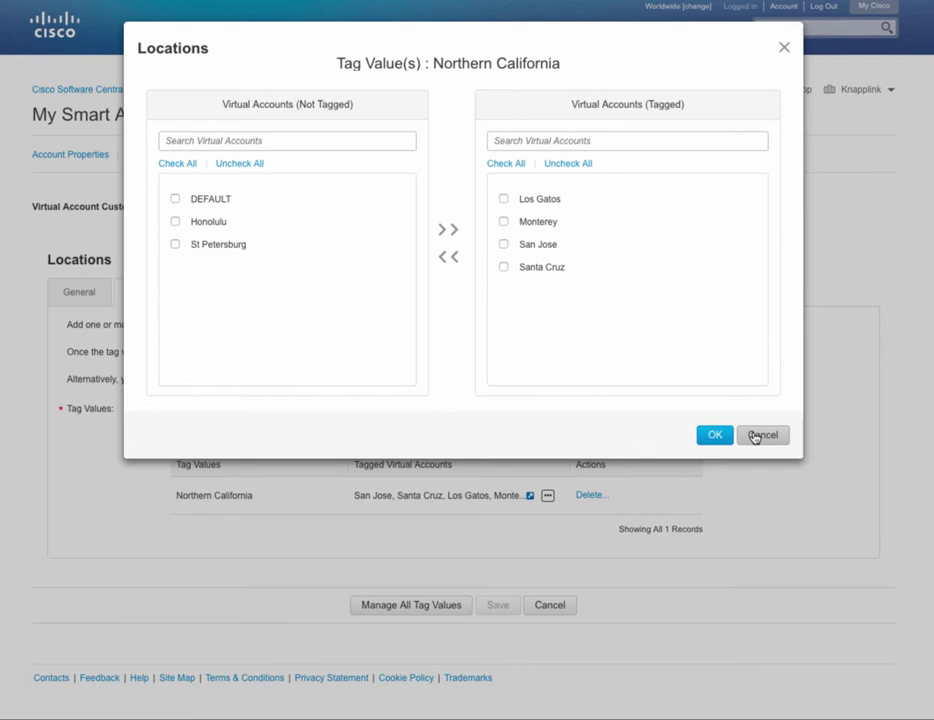
pyautogui.click(759, 435)
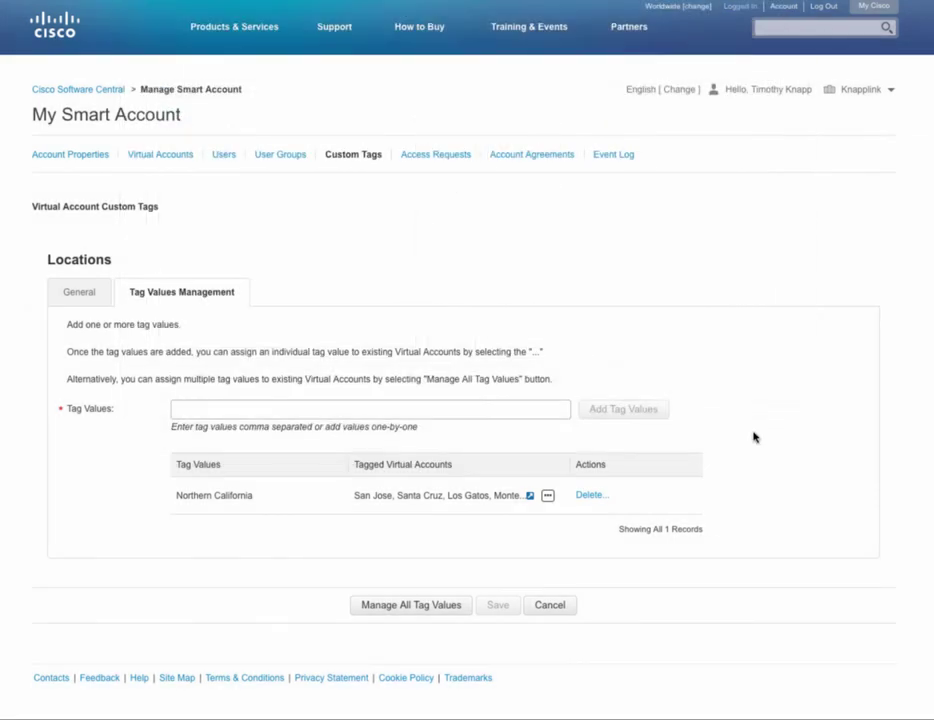
pyautogui.click(549, 606)
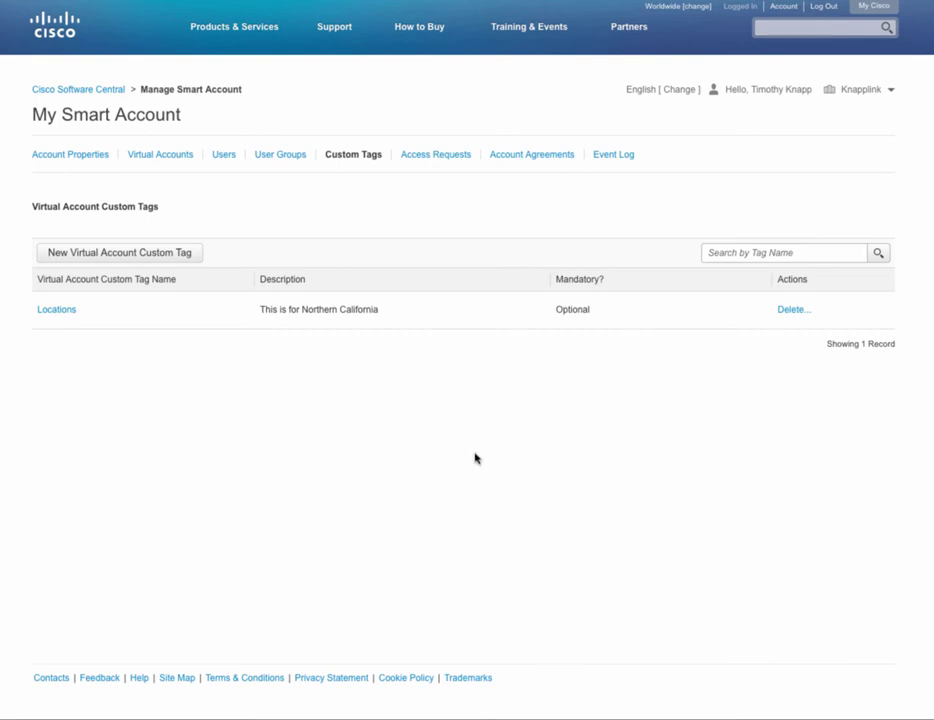
# - Open Manage Virtual Accounts Access for the Deployment Engineers user group
pyautogui.click(271, 157)
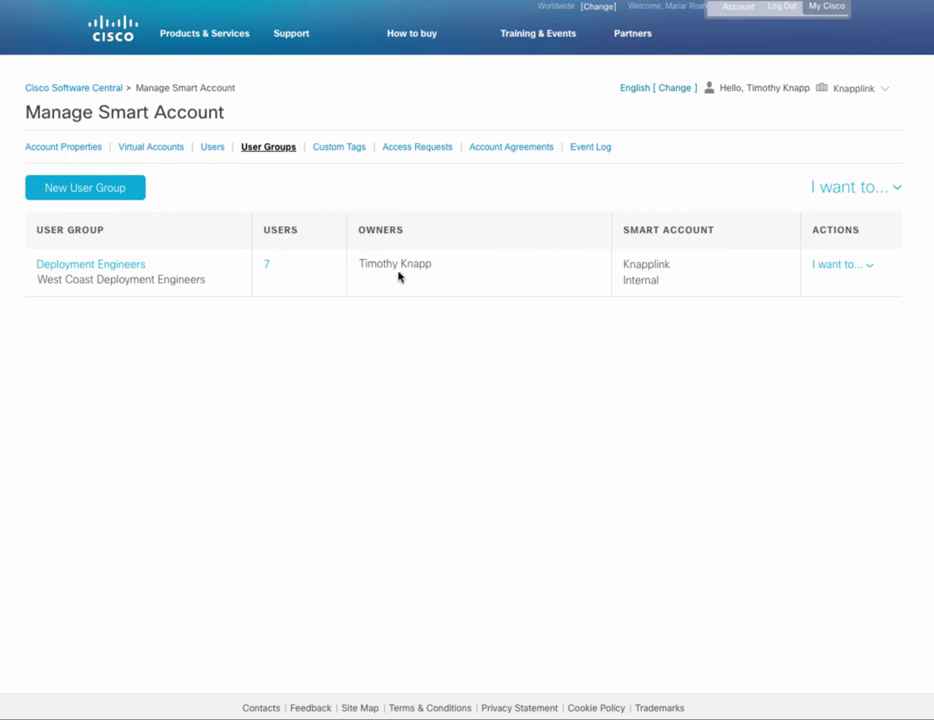
pyautogui.click(860, 268)
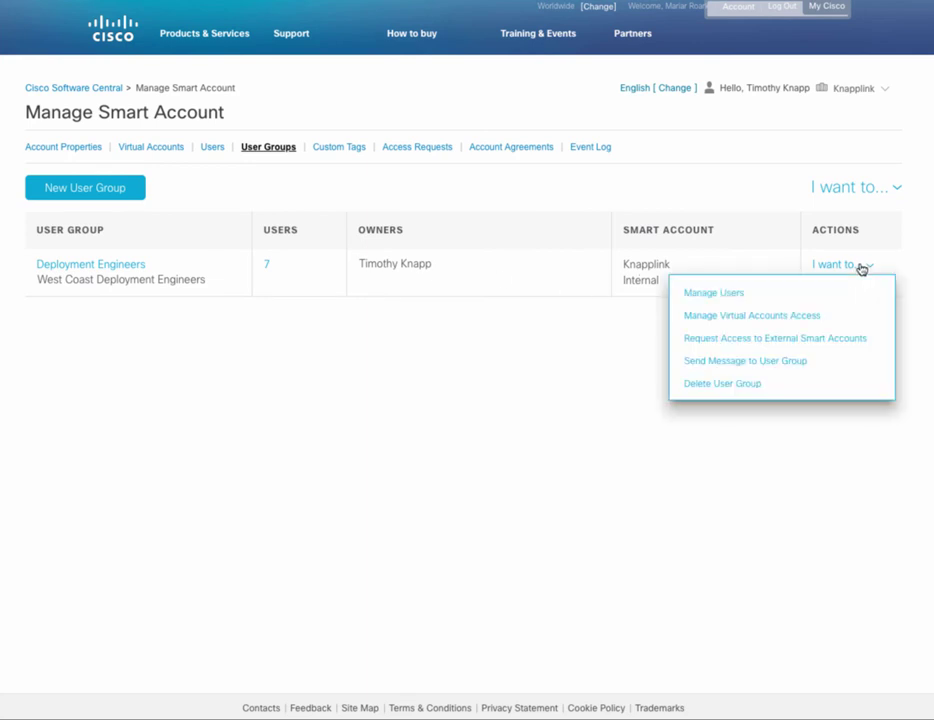
pyautogui.click(805, 318)
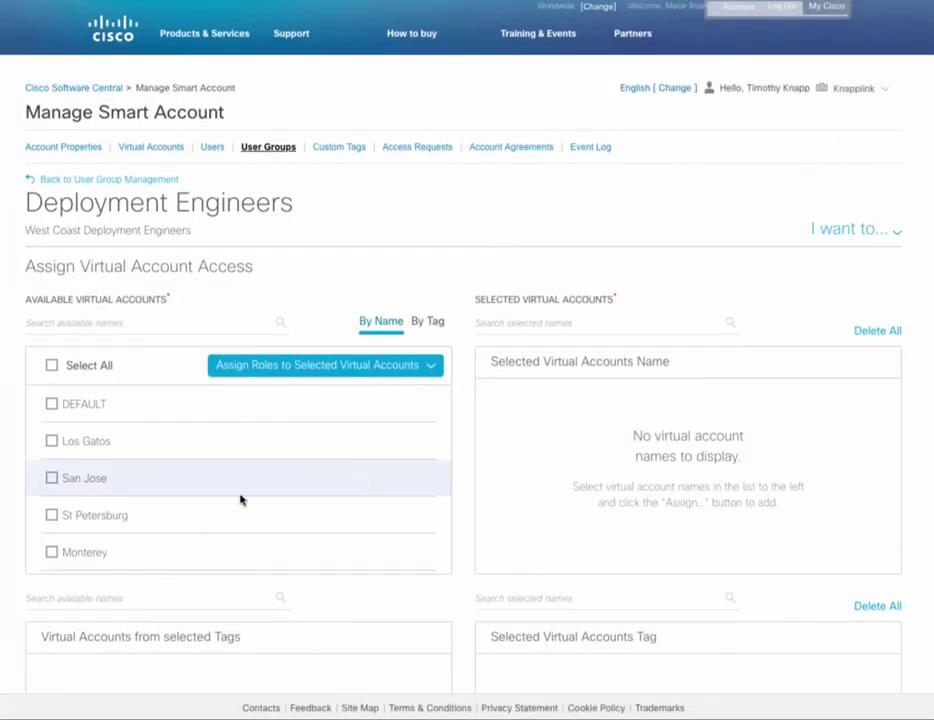
pyautogui.click(52, 441)
pyautogui.click(52, 478)
pyautogui.click(51, 552)
pyautogui.scroll(-2, 79, 546)
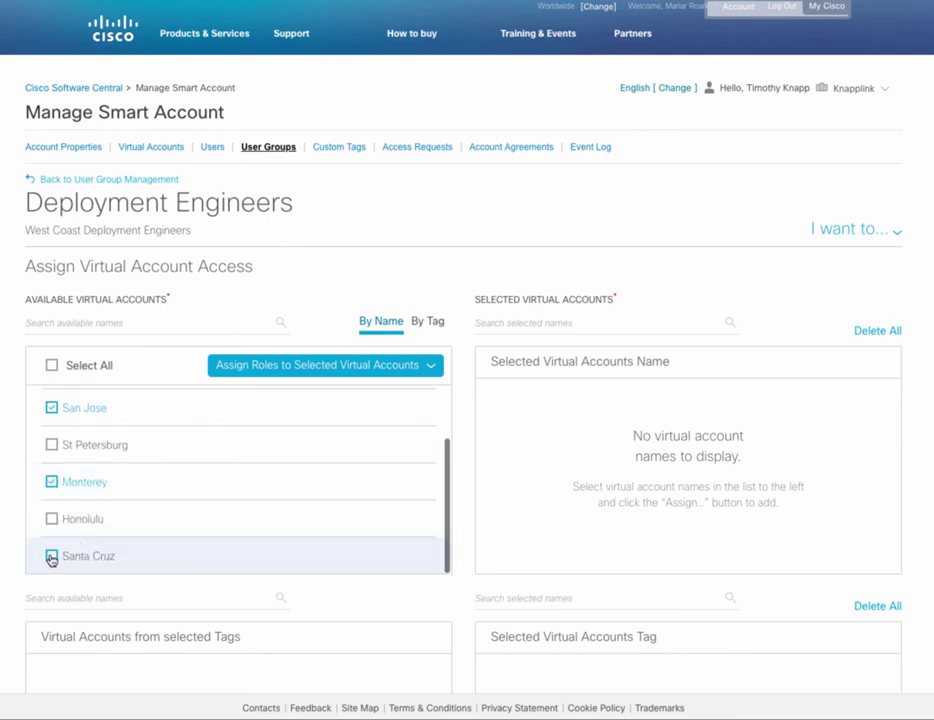
pyautogui.click(336, 367)
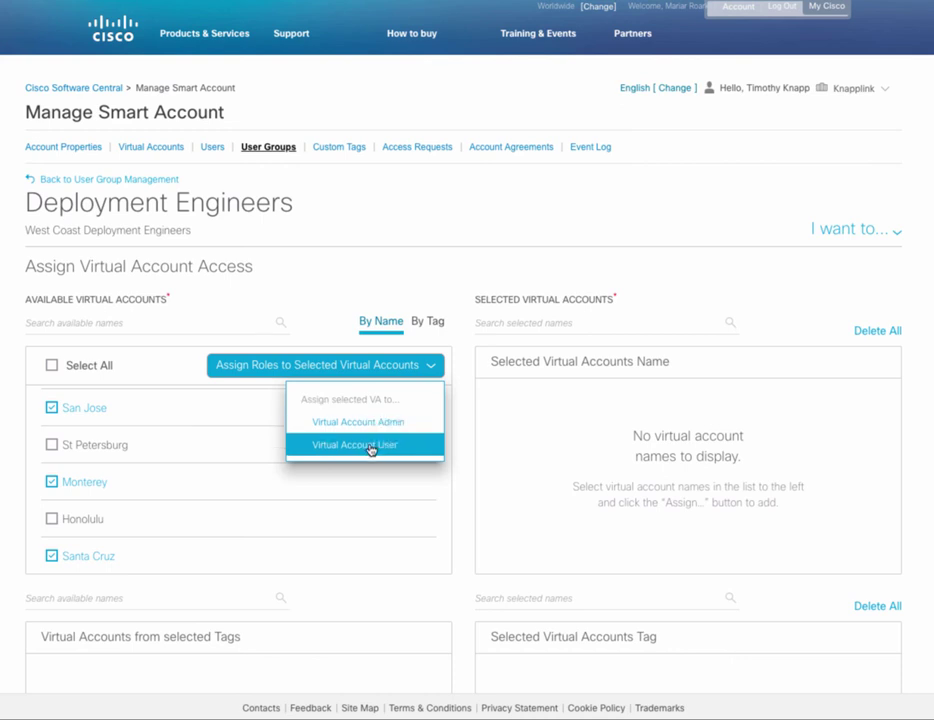
pyautogui.click(51, 409)
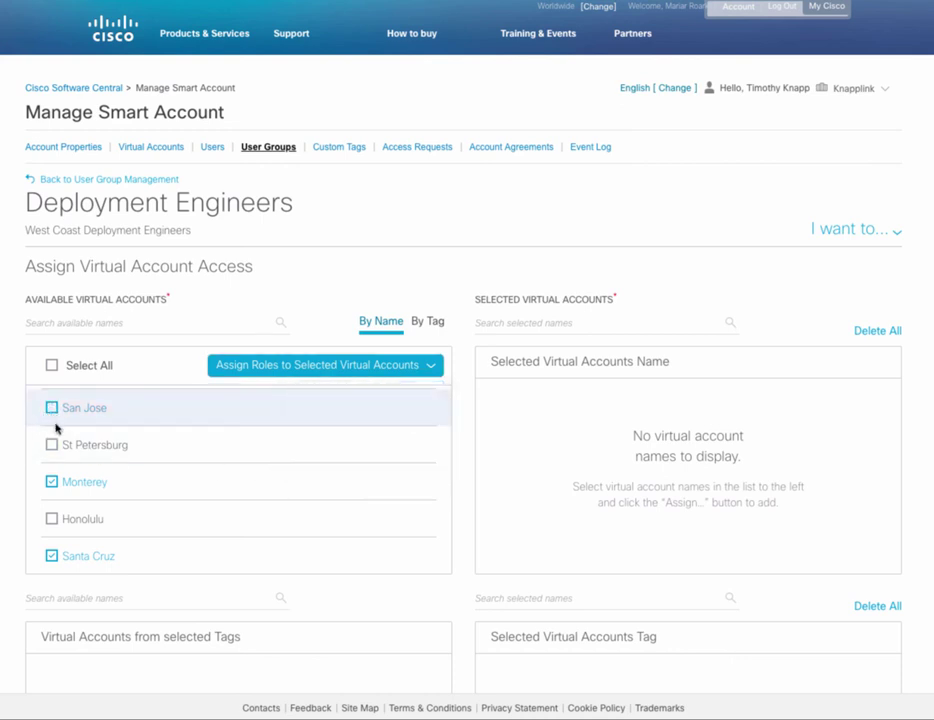
pyautogui.click(52, 481)
pyautogui.click(55, 555)
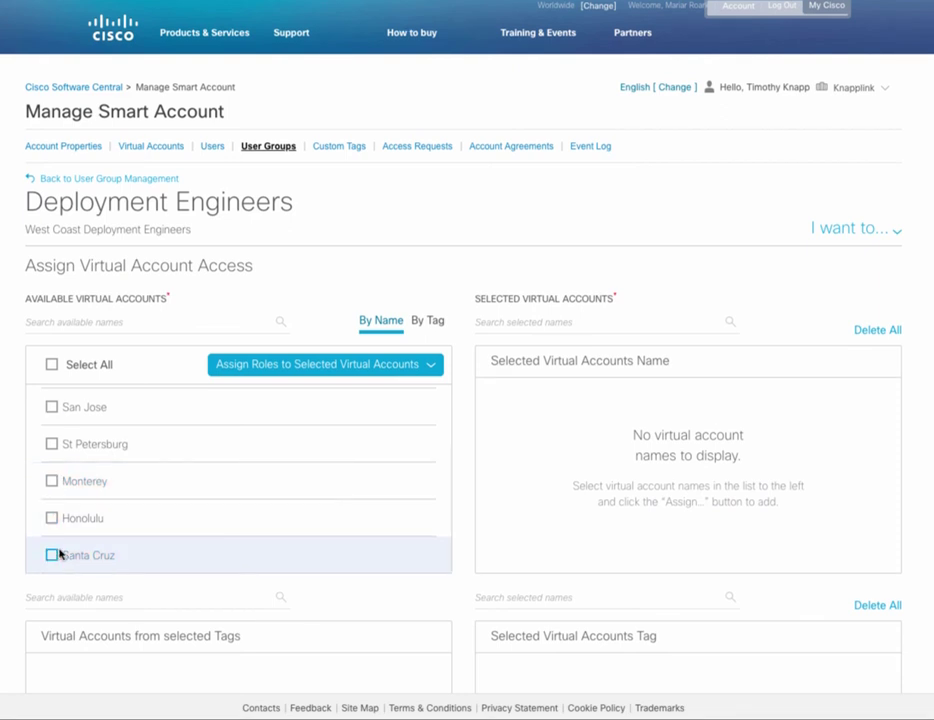
pyautogui.scroll(-2, 58, 554)
pyautogui.scroll(1, 131, 379)
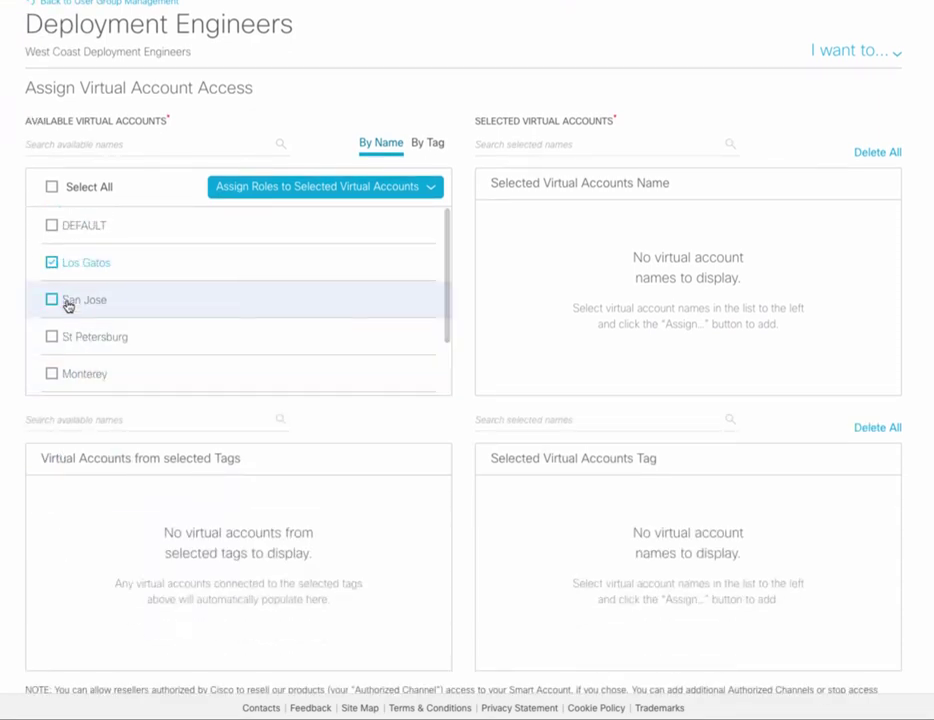
pyautogui.scroll(2, 400, 300)
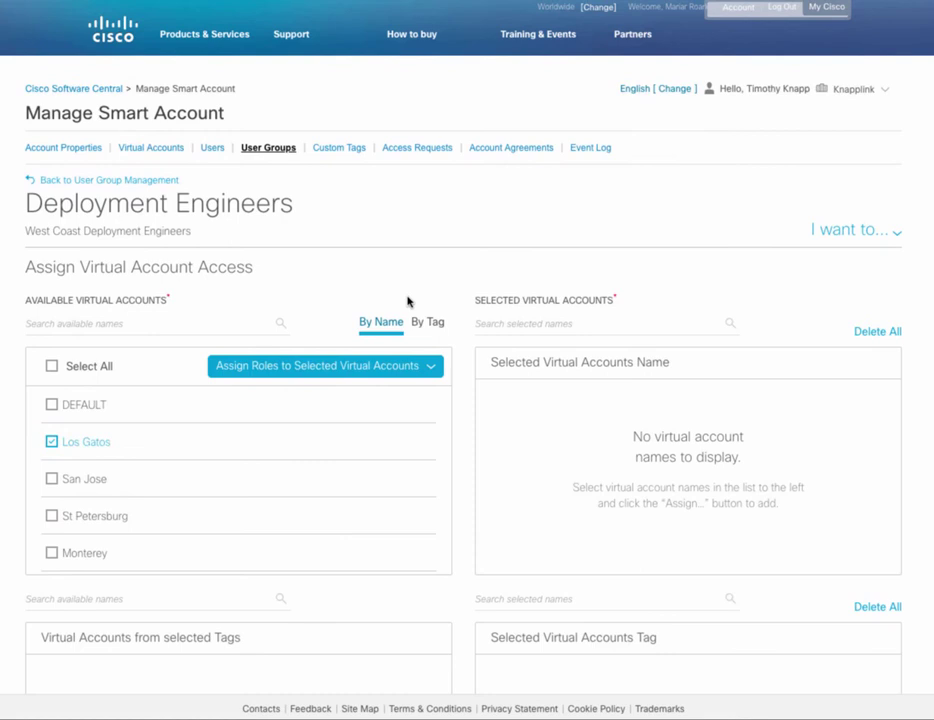
pyautogui.click(52, 441)
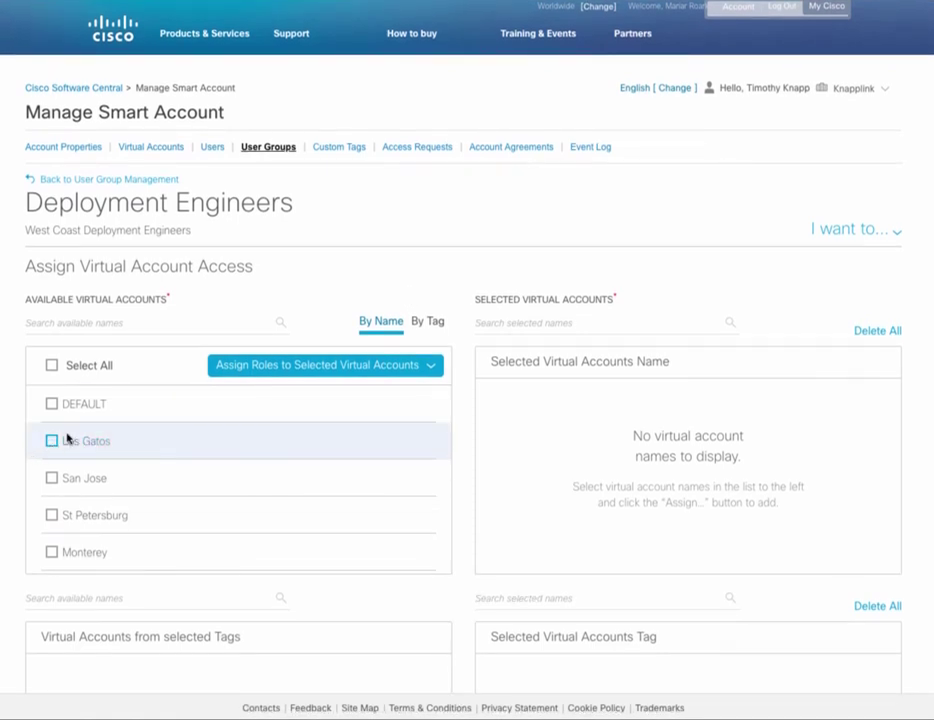
# - Check the By Tag view lists Locations / Northern California, then return to User Group Management
pyautogui.click(435, 326)
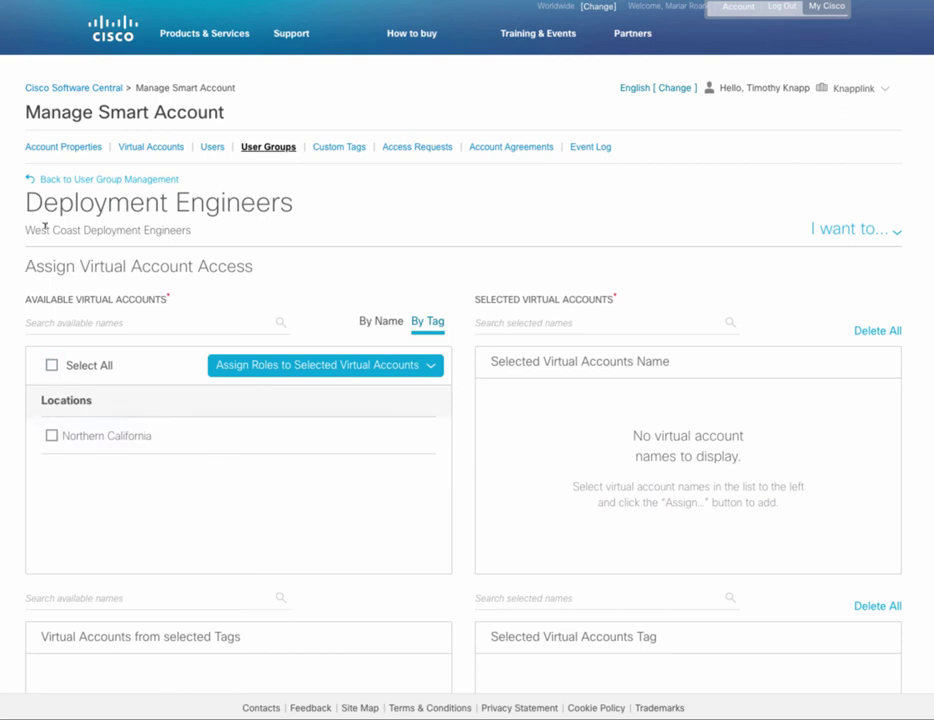
pyautogui.click(83, 181)
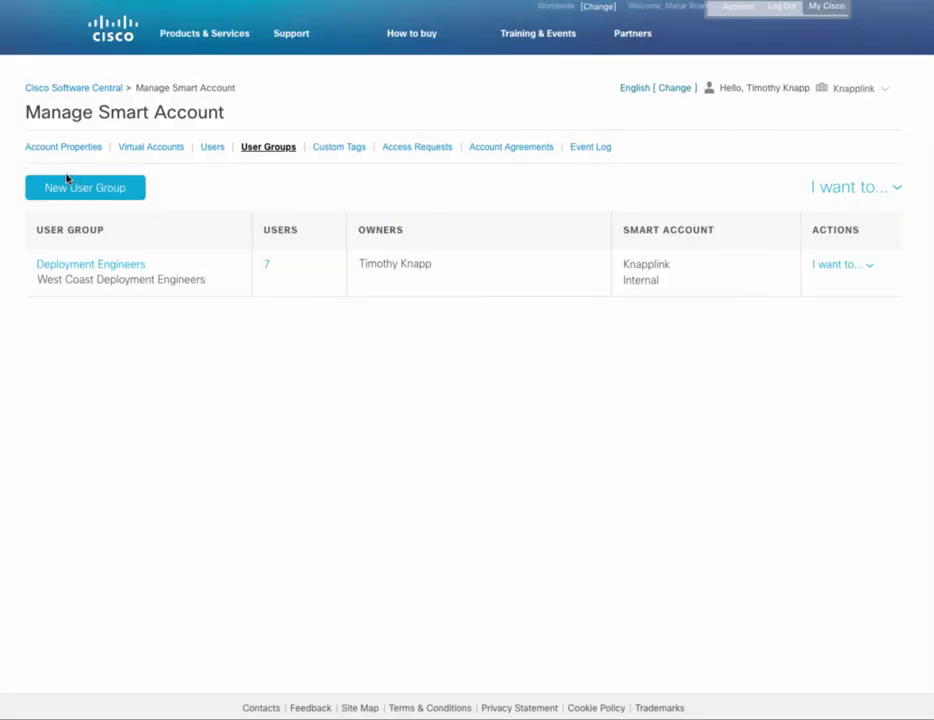
# - Return to the Cisco Software Central home page via the breadcrumb link
pyautogui.click(90, 90)
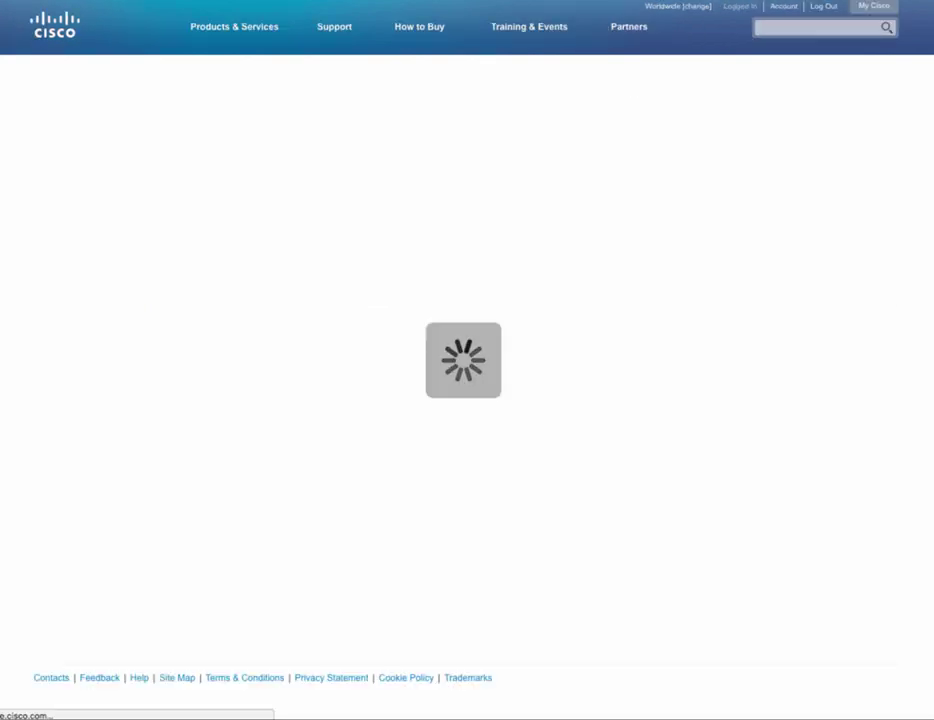